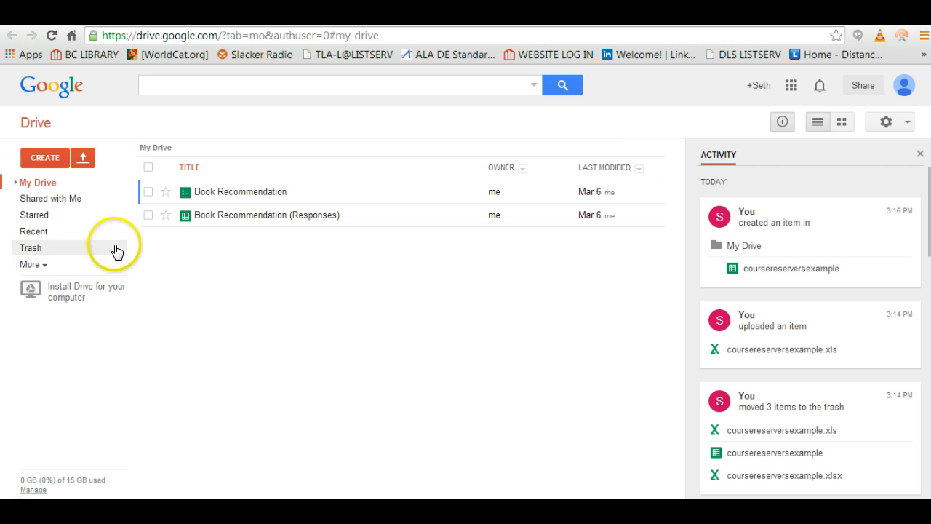
- Upload the file coursereserversexample.xls to My Drive and dismiss the upload status window
{"action": "left_click", "coordinate": [84, 162]}
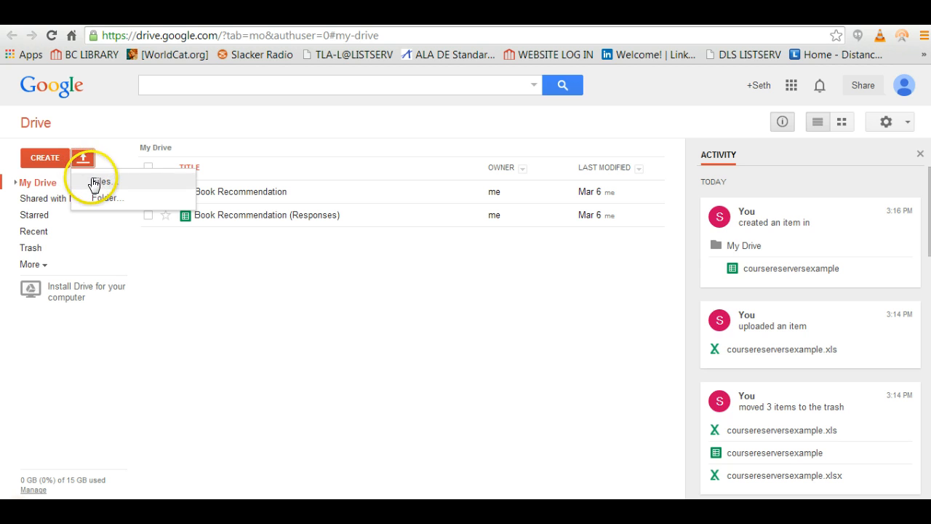
{"action": "left_click", "coordinate": [94, 183]}
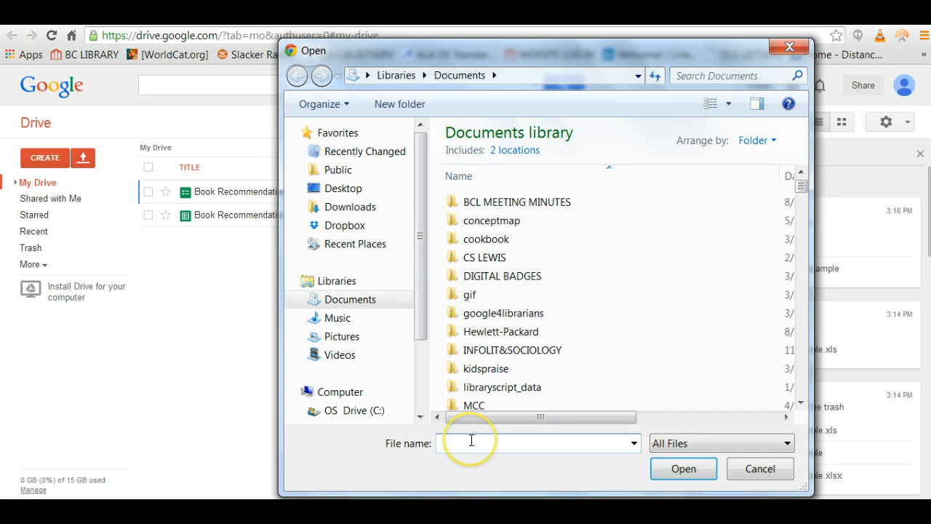
{"action": "type", "text": "COUR"}
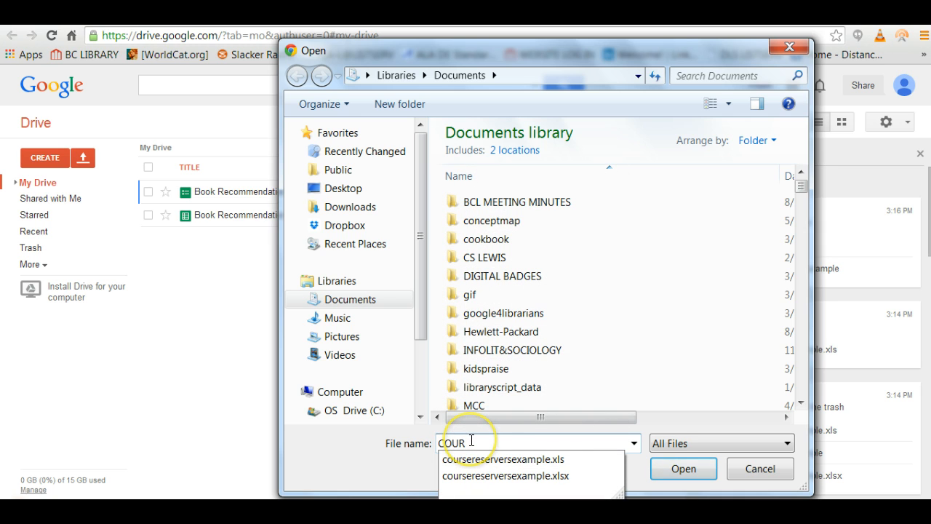
{"action": "left_click", "coordinate": [507, 458]}
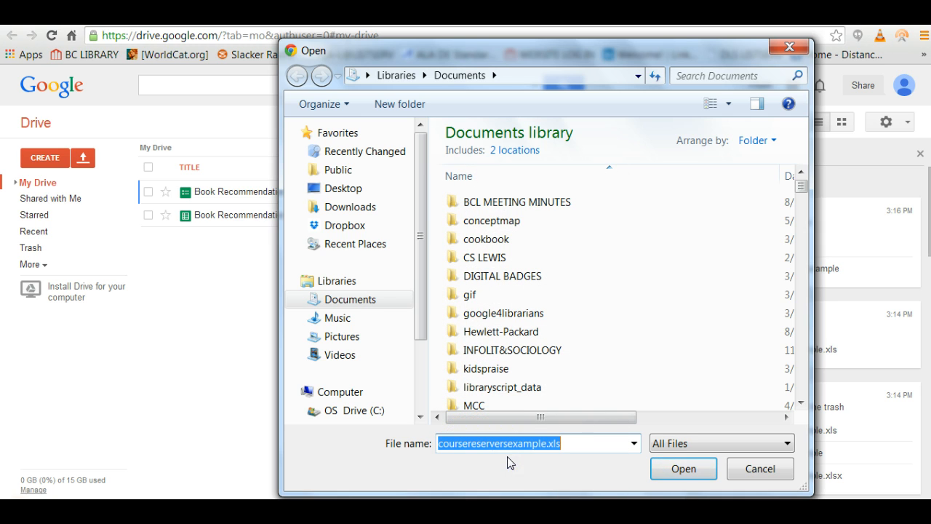
{"action": "left_click", "coordinate": [672, 471]}
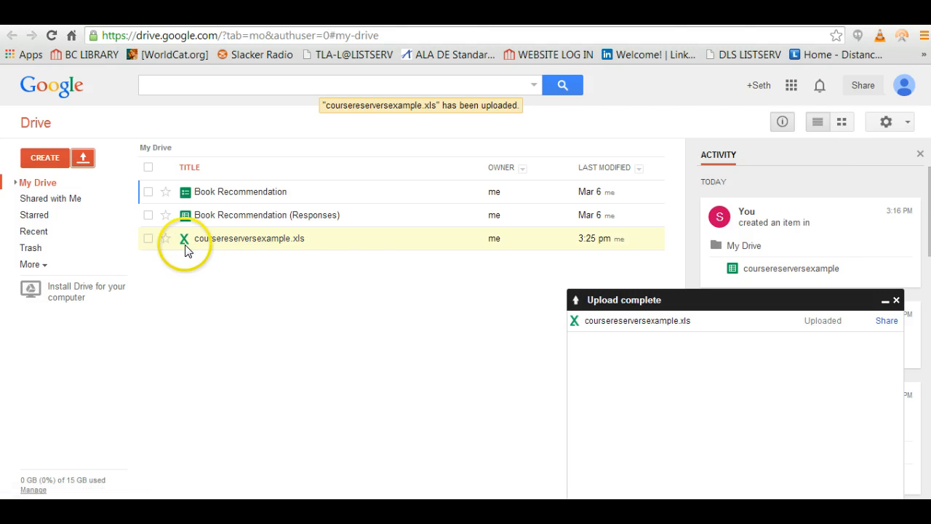
{"action": "left_click", "coordinate": [897, 300]}
- Open the uploaded coursereserversexample.xls from its preview and convert it by opening it with Google Sheets
{"action": "left_click", "coordinate": [262, 244]}
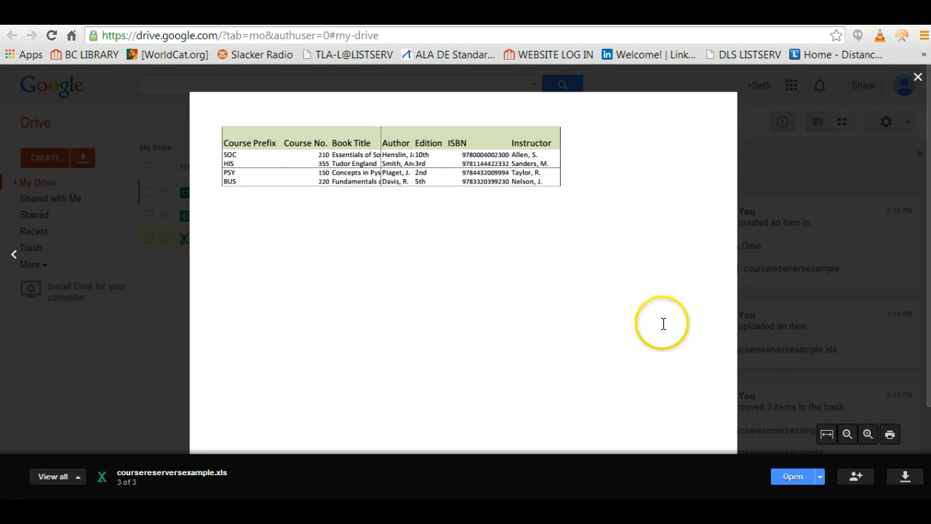
{"action": "left_click", "coordinate": [812, 475]}
{"action": "left_click", "coordinate": [794, 476]}
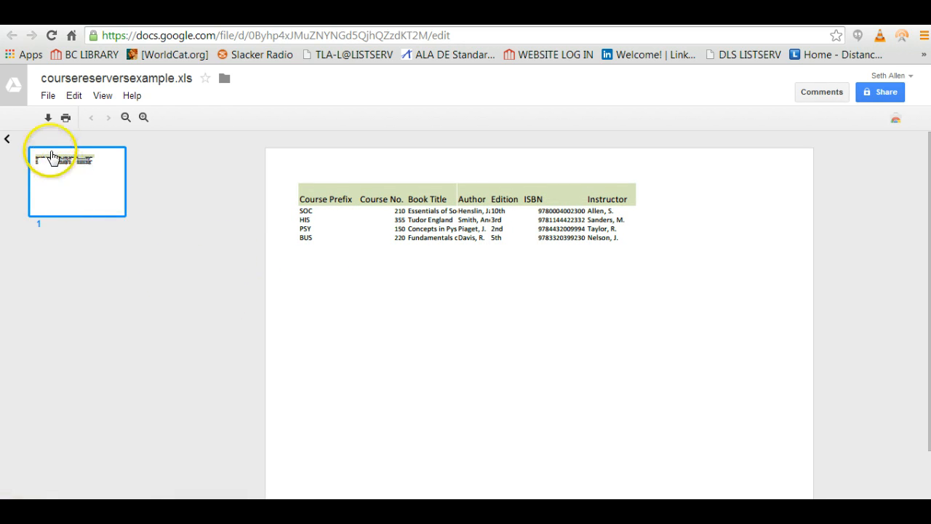
{"action": "left_click", "coordinate": [46, 97]}
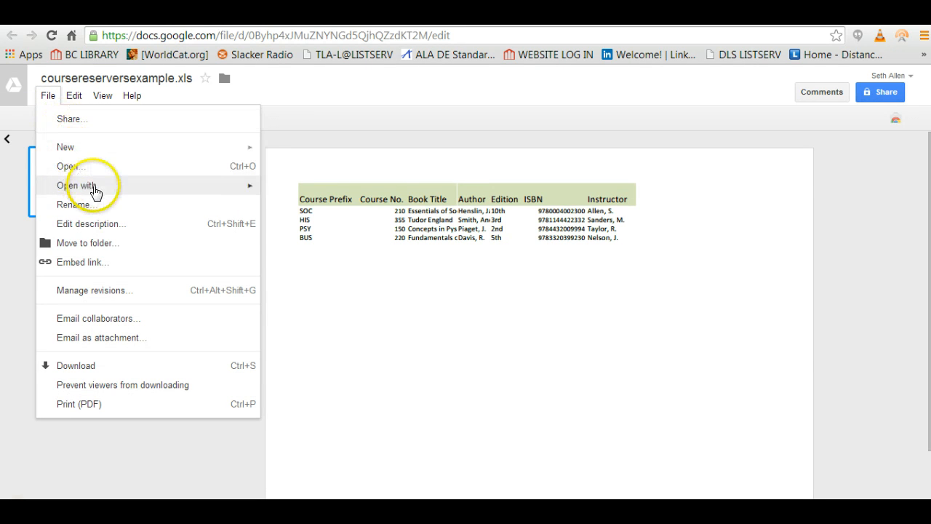
{"action": "mouse_move", "coordinate": [94, 187]}
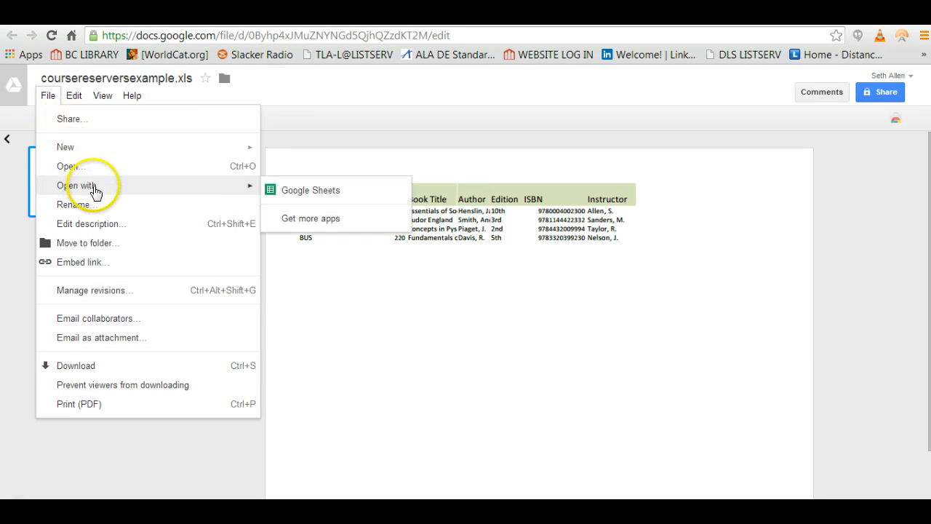
{"action": "left_click", "coordinate": [275, 193]}
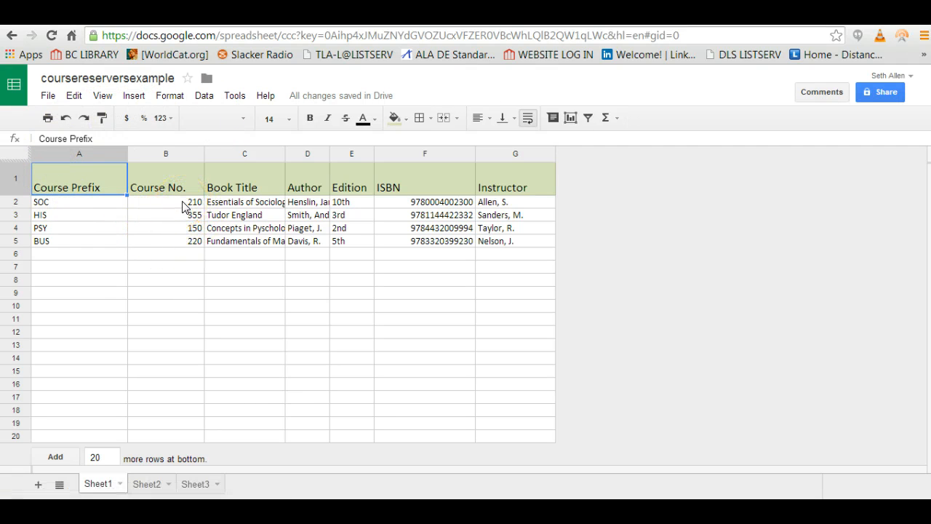
{"action": "left_click", "coordinate": [66, 255]}
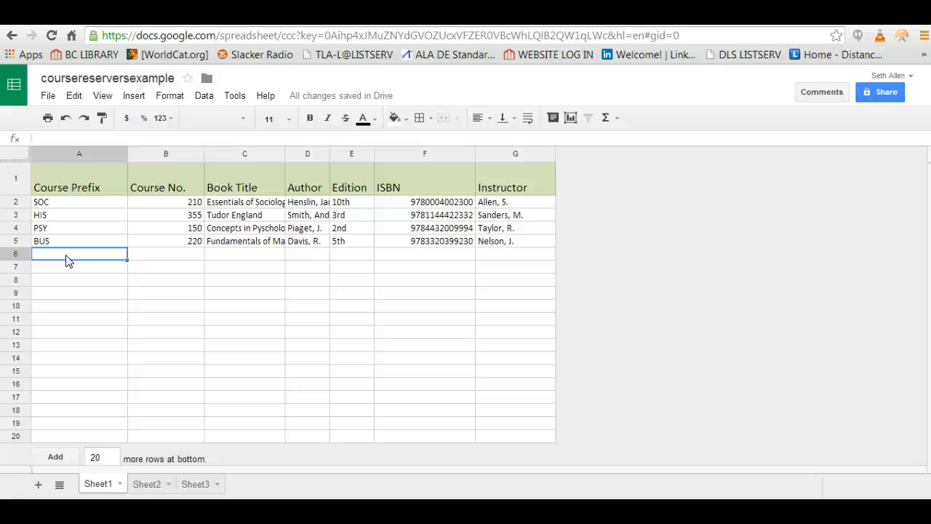
{"action": "left_click", "coordinate": [104, 269]}
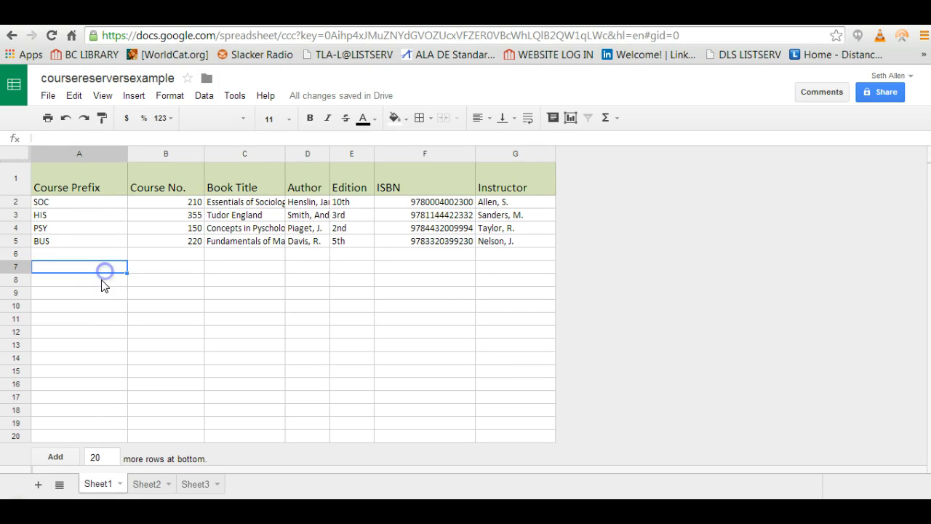
{"action": "left_click", "coordinate": [99, 292]}
{"action": "left_click", "coordinate": [89, 252]}
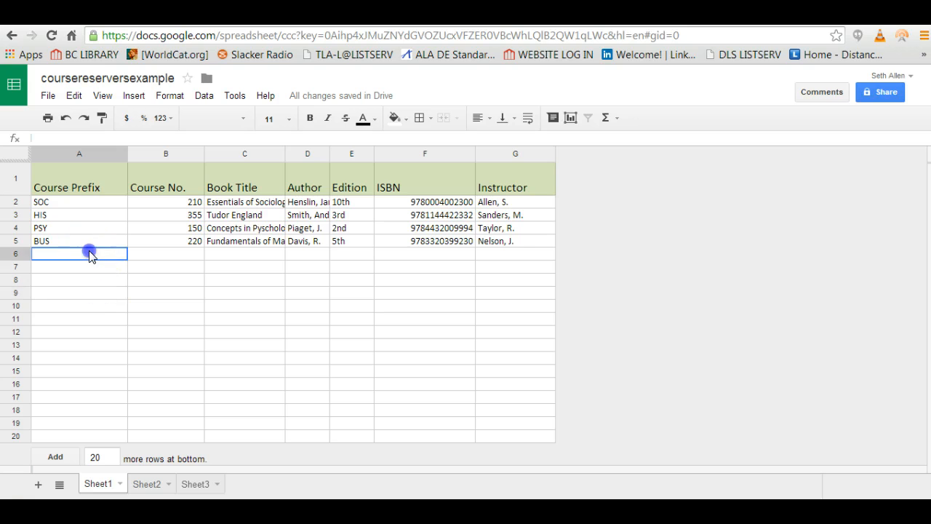
{"action": "left_click", "coordinate": [17, 239]}
{"action": "right_click", "coordinate": [18, 236]}
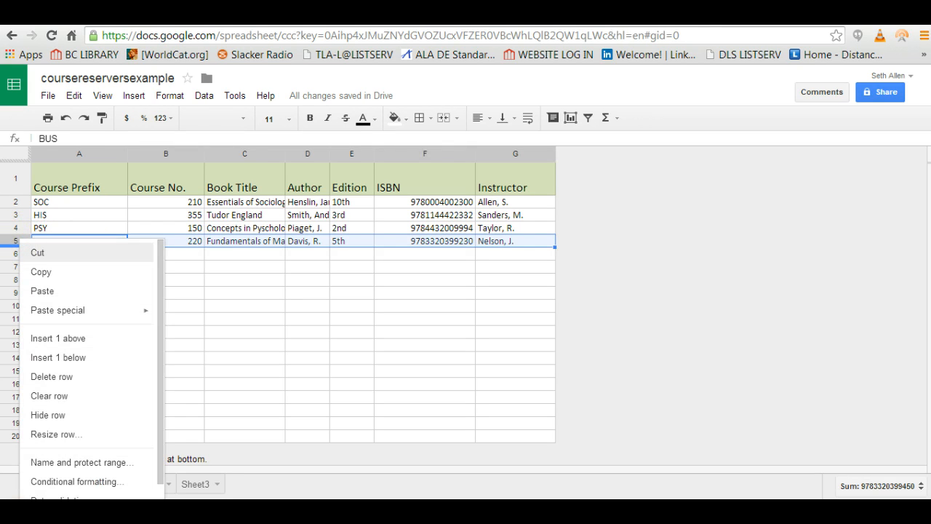
{"action": "left_click", "coordinate": [243, 266]}
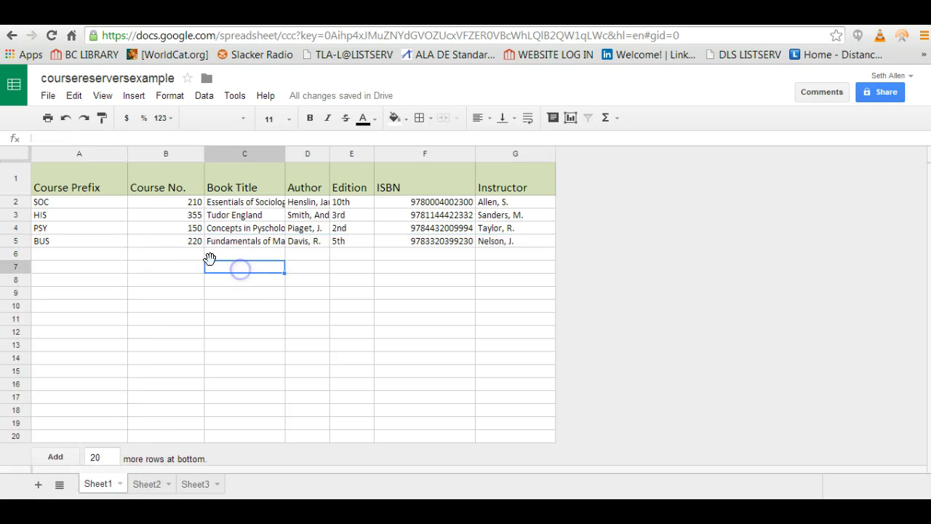
- Change the spreadsheet's sharing visibility to Public on the web with view access for anyone, and save it
{"action": "left_click", "coordinate": [48, 97]}
{"action": "left_click", "coordinate": [64, 120]}
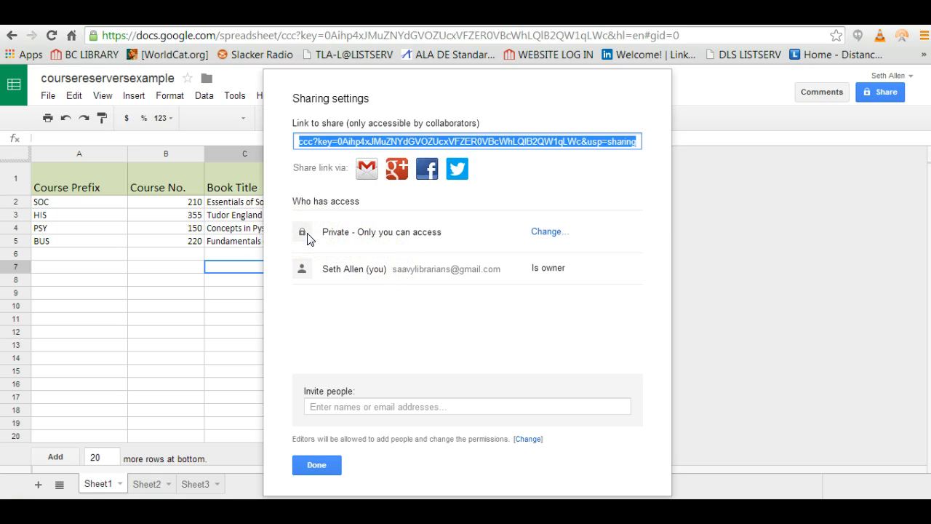
{"action": "left_click", "coordinate": [547, 233]}
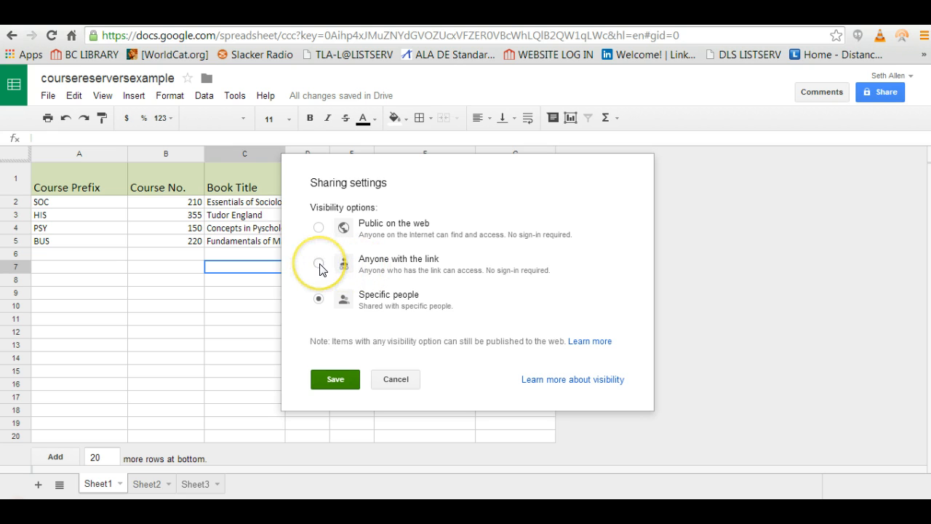
{"action": "left_click", "coordinate": [318, 229]}
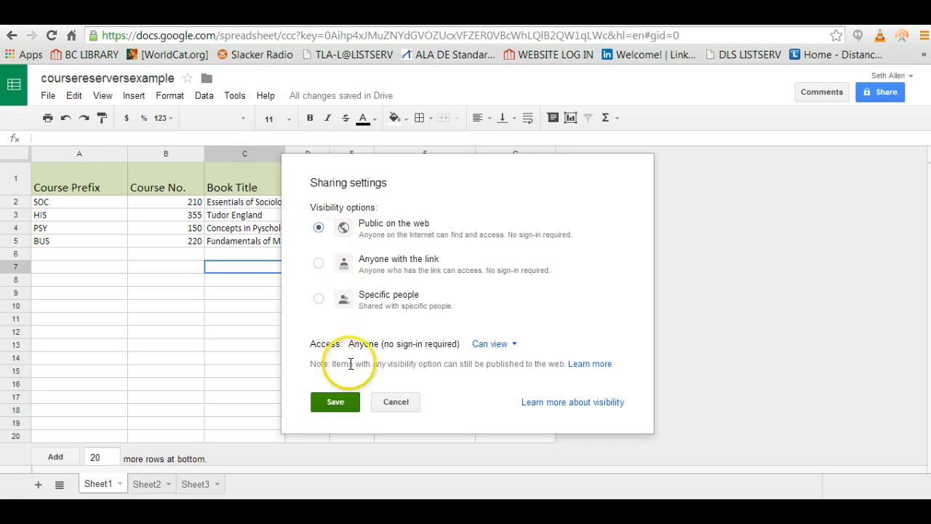
{"action": "left_click", "coordinate": [336, 402]}
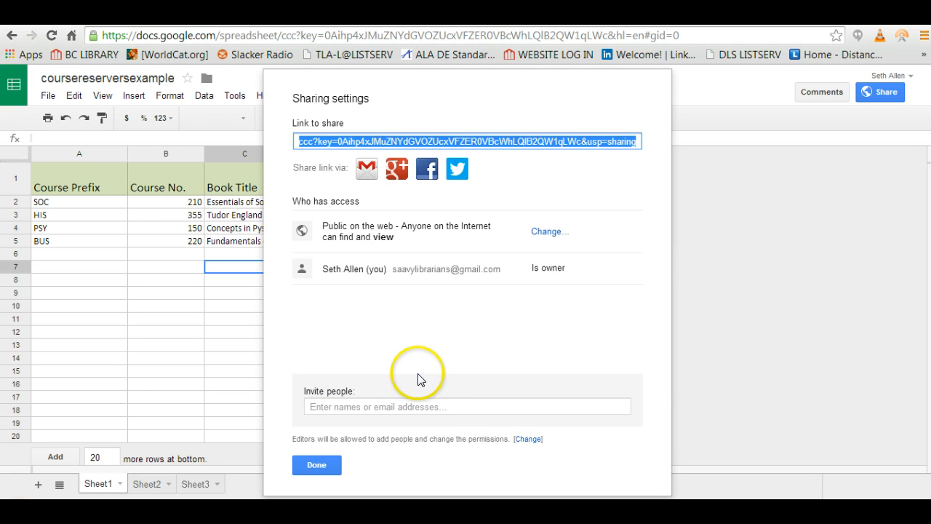
{"action": "left_click", "coordinate": [378, 406]}
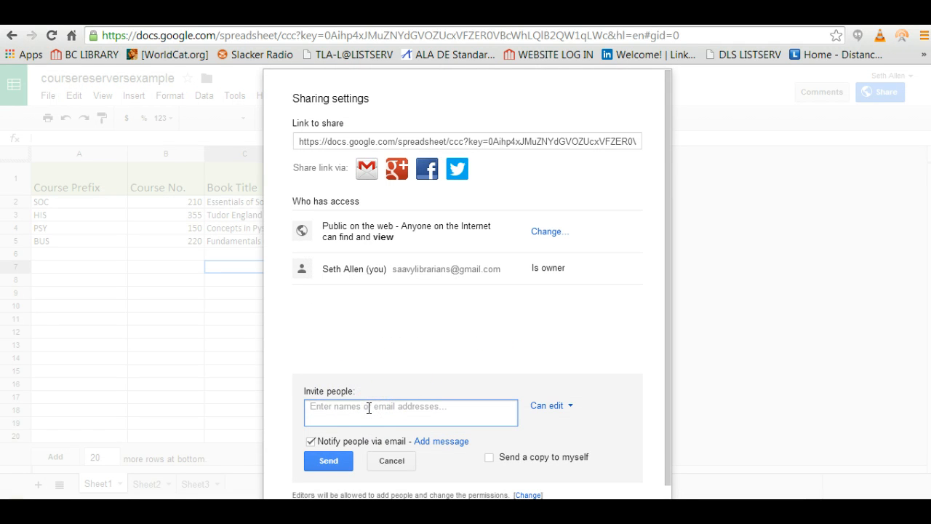
{"action": "left_click", "coordinate": [380, 409]}
{"action": "left_click", "coordinate": [568, 408]}
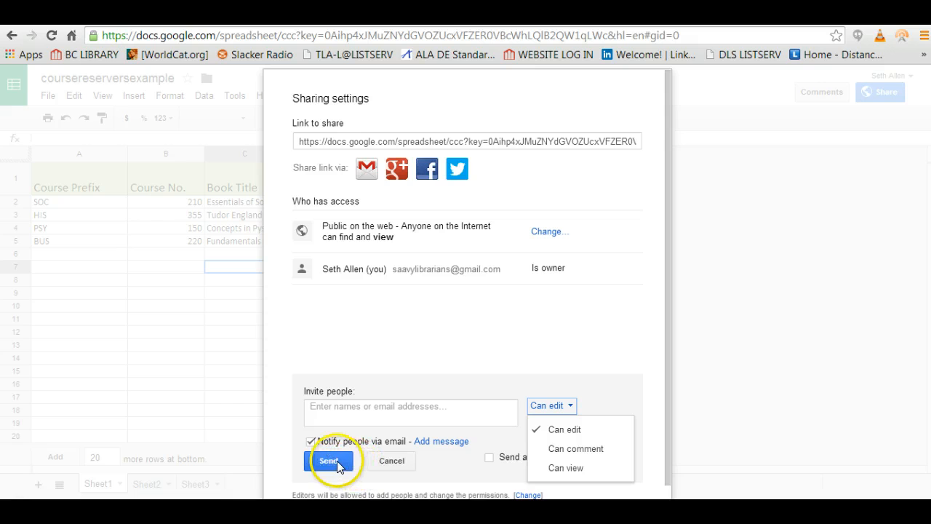
{"action": "left_click", "coordinate": [440, 471]}
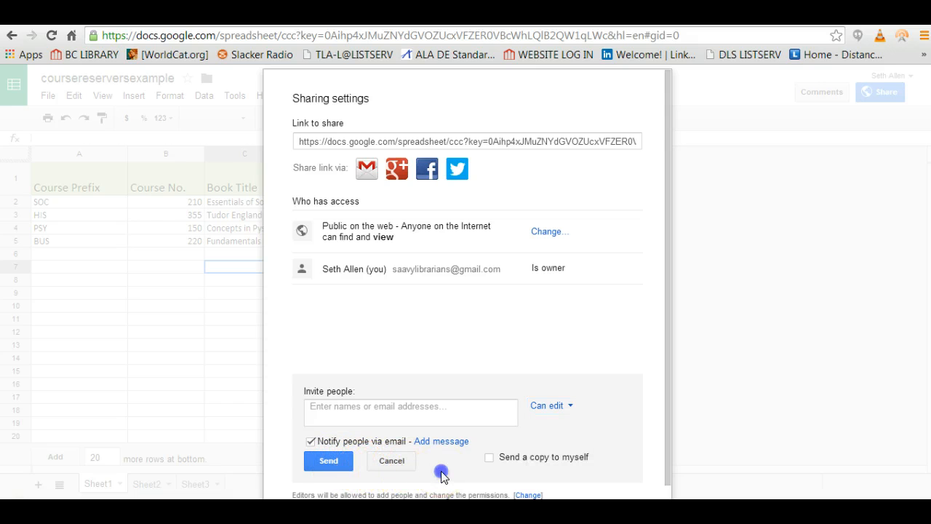
{"action": "left_click", "coordinate": [336, 464]}
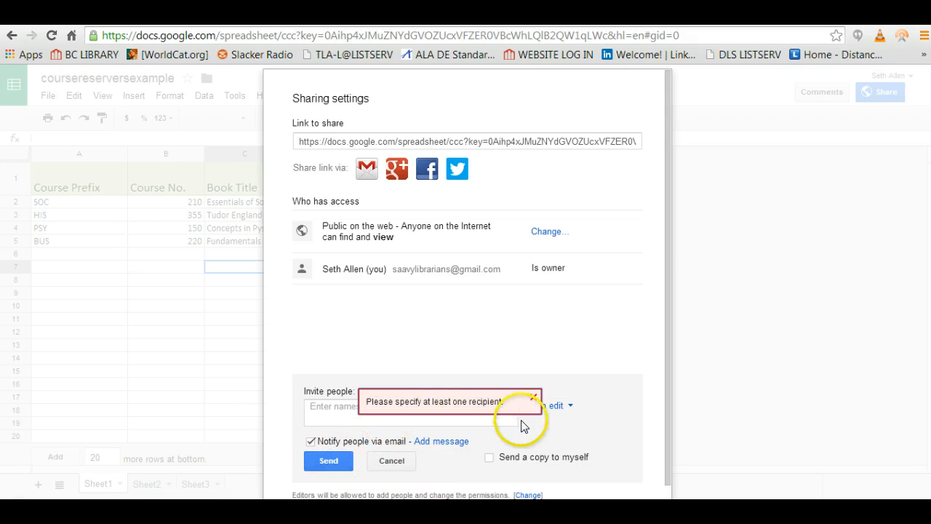
{"action": "left_click", "coordinate": [406, 457]}
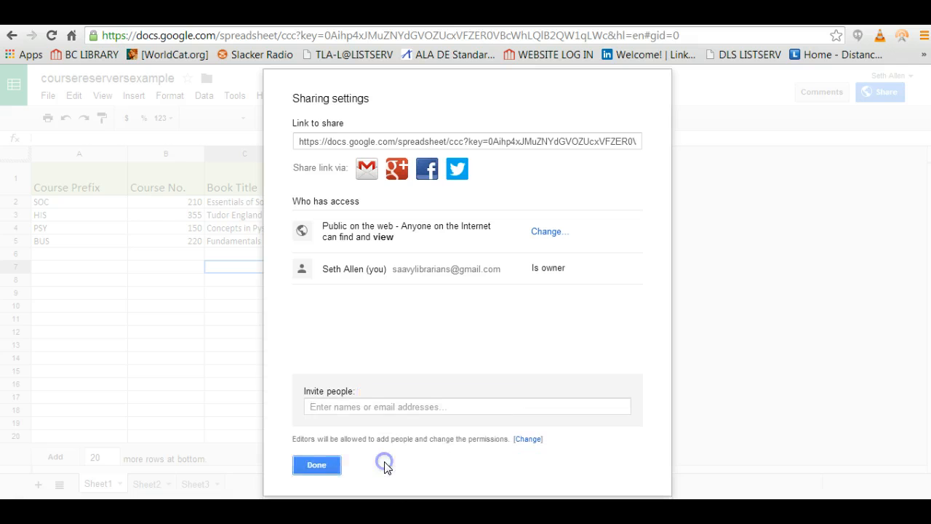
- Close the sharing settings and start publishing all sheets of the spreadsheet to the web with automatic republishing
{"action": "left_click", "coordinate": [336, 464]}
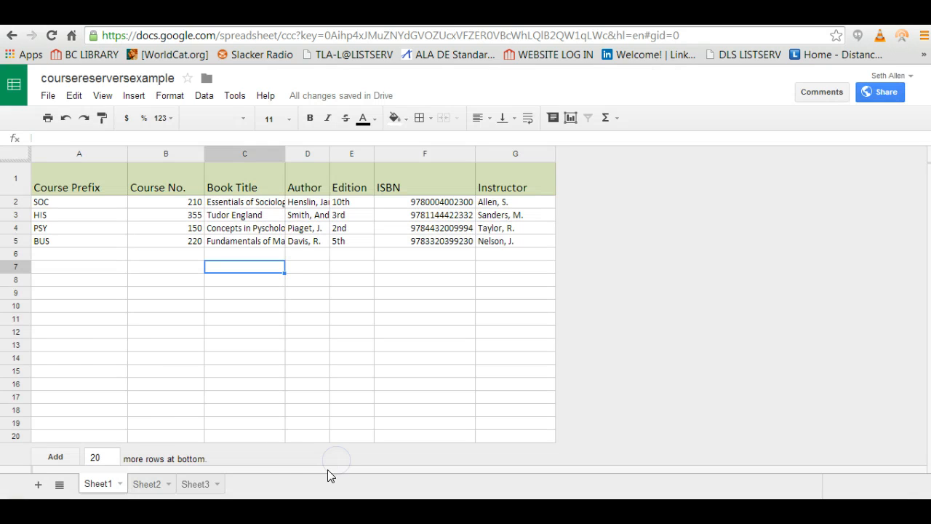
{"action": "left_click", "coordinate": [48, 97]}
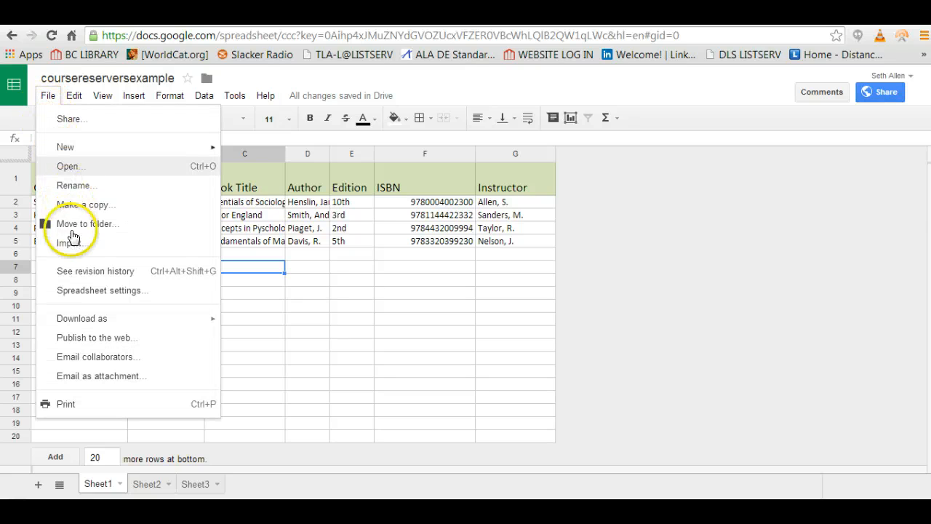
{"action": "left_click", "coordinate": [93, 336]}
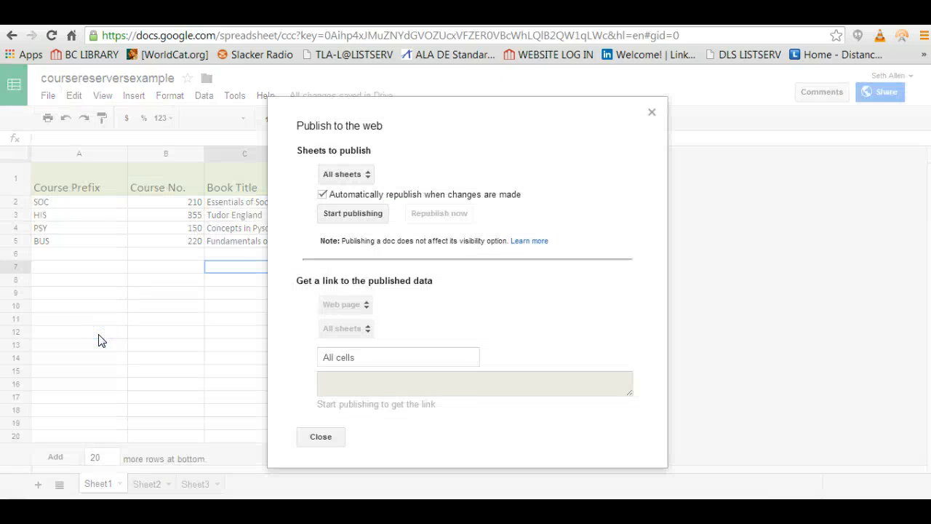
{"action": "left_click", "coordinate": [364, 214]}
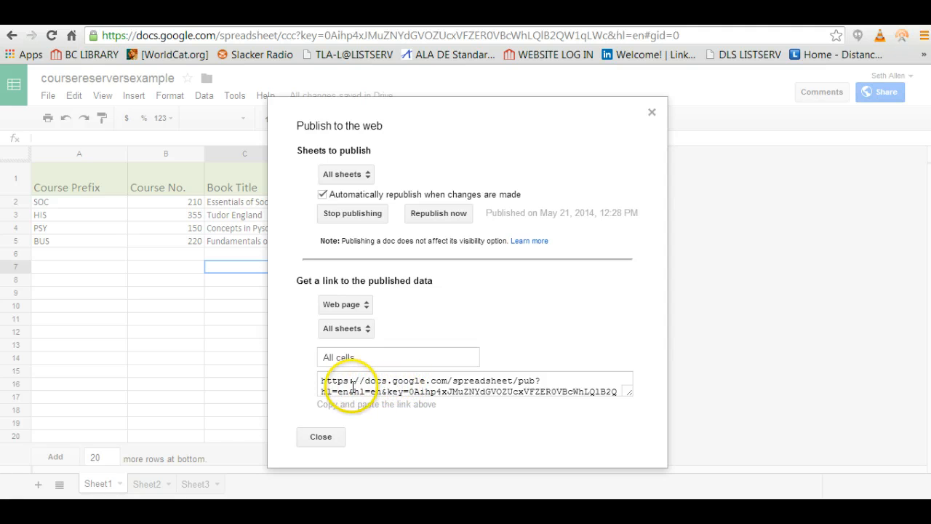
- Copy the web page link to the published data, covering all sheets and all cells, from the web publishing settings
{"action": "left_click_drag", "start_coordinate": [323, 381], "coordinate": [619, 386]}
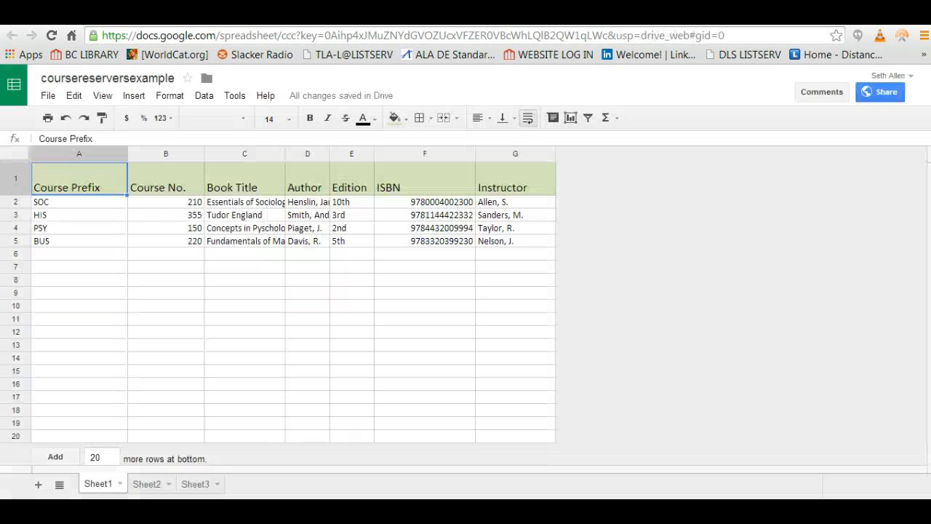
{"action": "scroll", "coordinate": [121, 419], "scroll_direction": "down", "scroll_amount": 1}
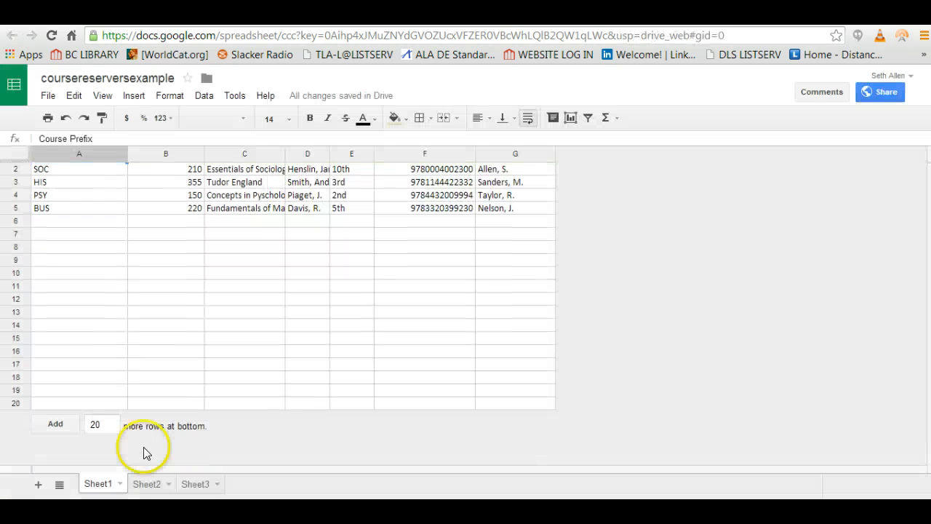
{"action": "left_click", "coordinate": [48, 98]}
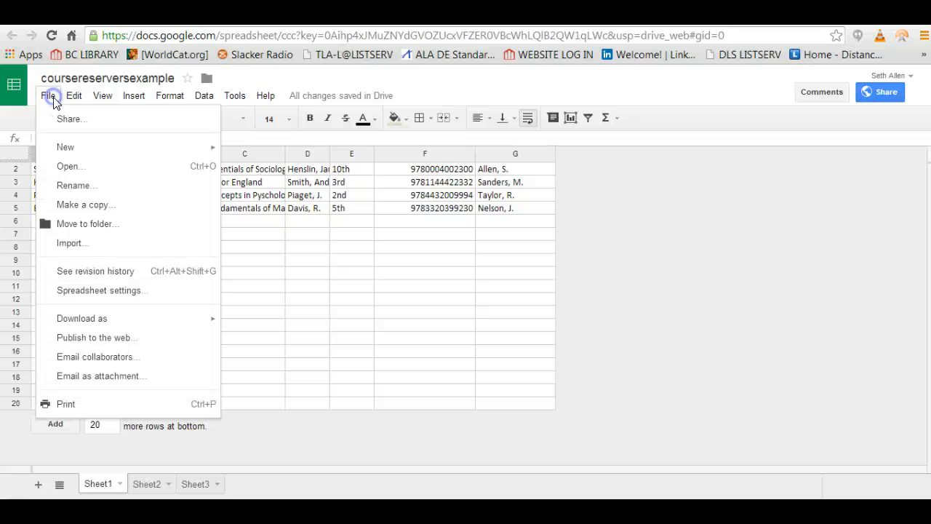
{"action": "left_click", "coordinate": [124, 341]}
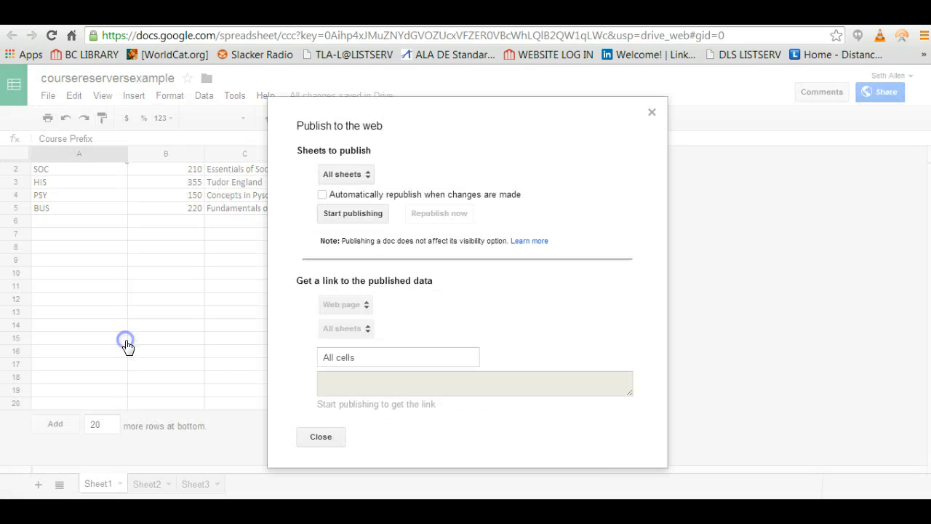
{"action": "left_click", "coordinate": [350, 385]}
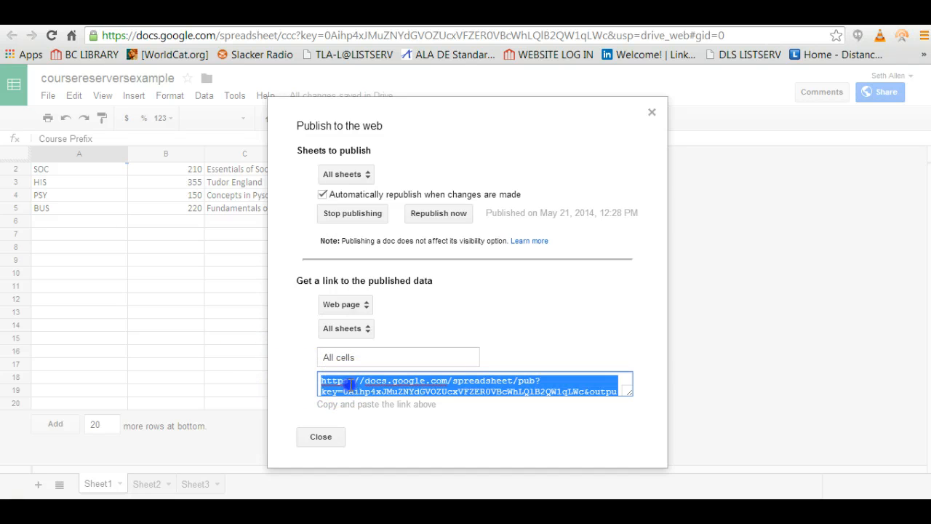
{"action": "right_click", "coordinate": [350, 384]}
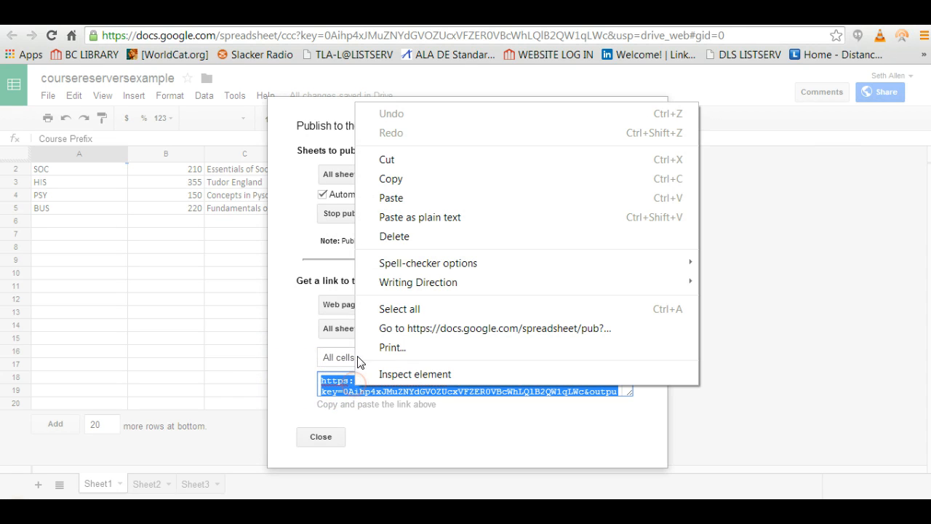
{"action": "left_click", "coordinate": [416, 179]}
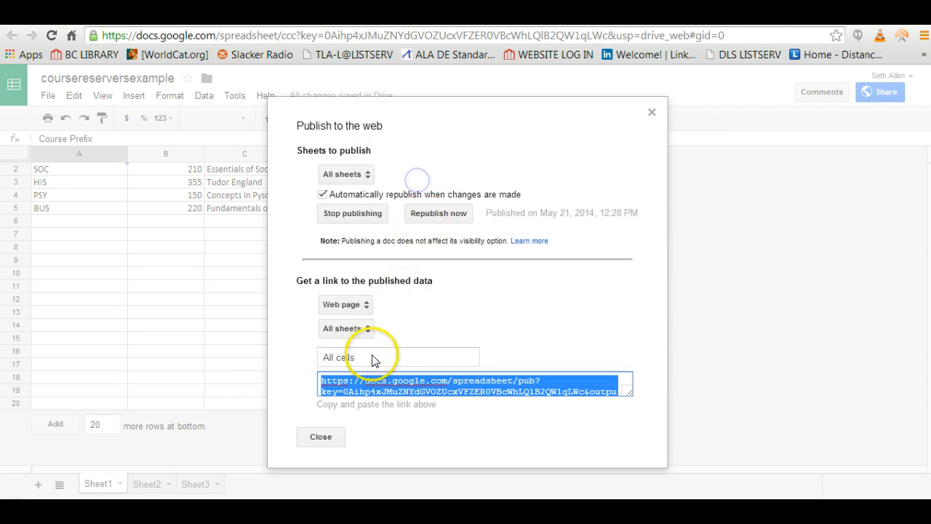
- Close the web publishing settings, switch to the Blogger post "Putting Reserve Lists Online" and paste the published spreadsheet link below the iframe code
{"action": "left_click", "coordinate": [325, 437]}
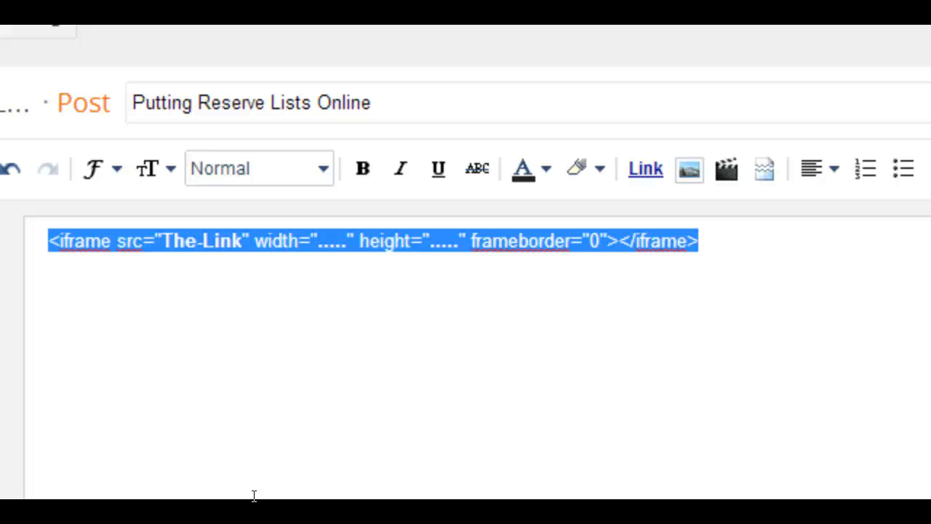
{"action": "left_click", "coordinate": [827, 320]}
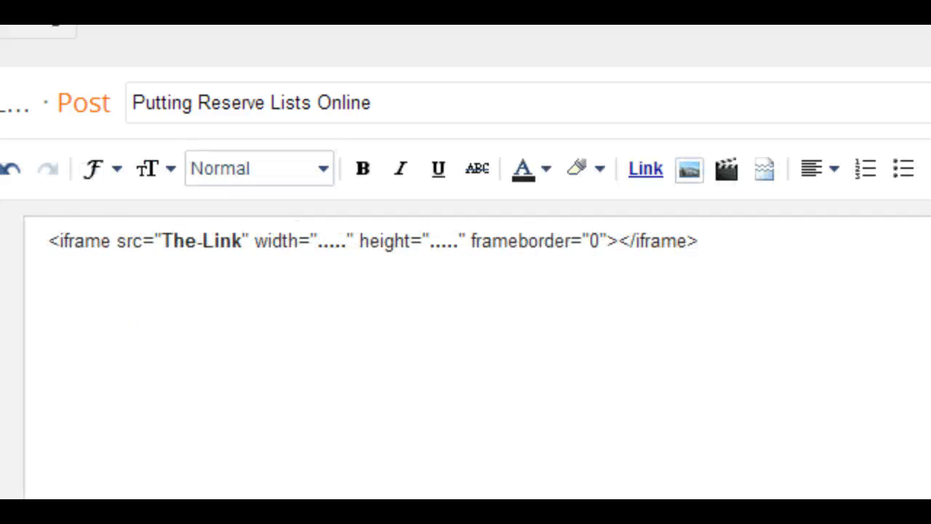
{"action": "left_click", "coordinate": [85, 299]}
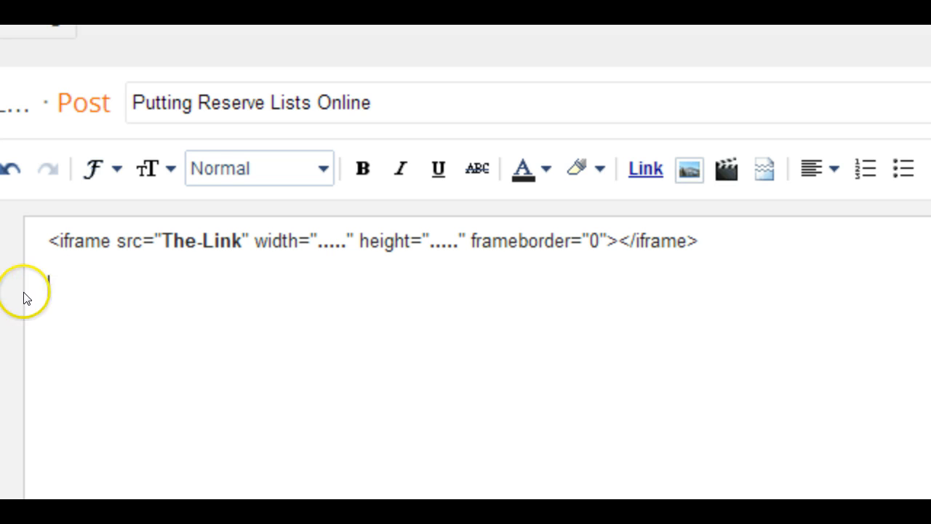
{"action": "left_click", "coordinate": [1, 168]}
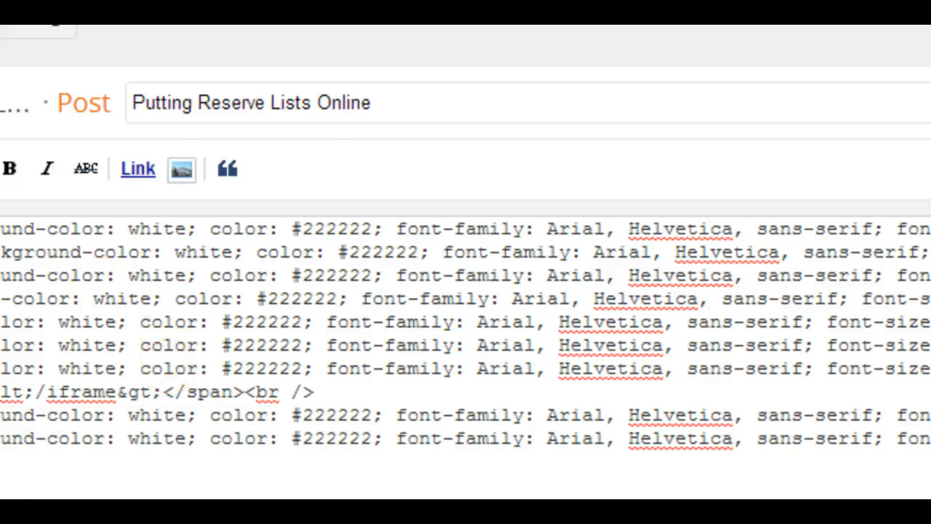
{"action": "left_click", "coordinate": [1, 168]}
{"action": "left_click", "coordinate": [770, 287]}
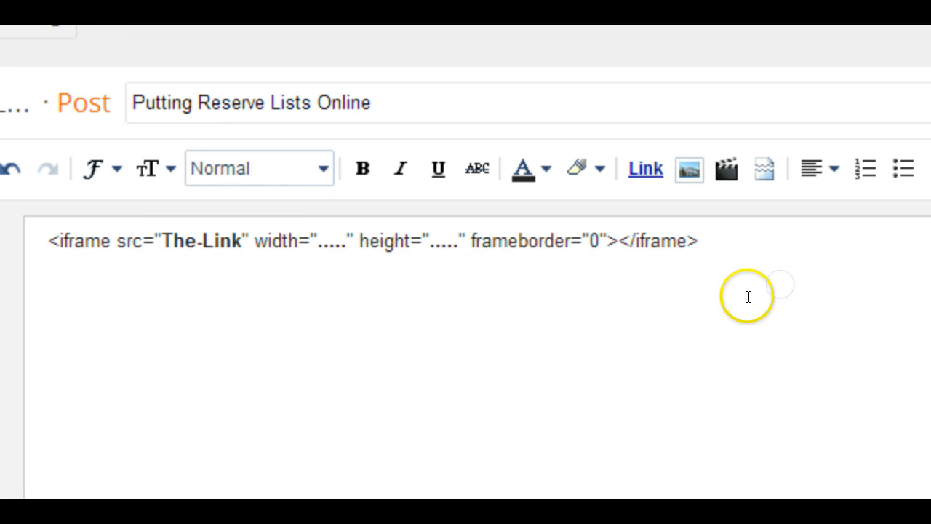
{"action": "key", "text": "ctrl+v"}
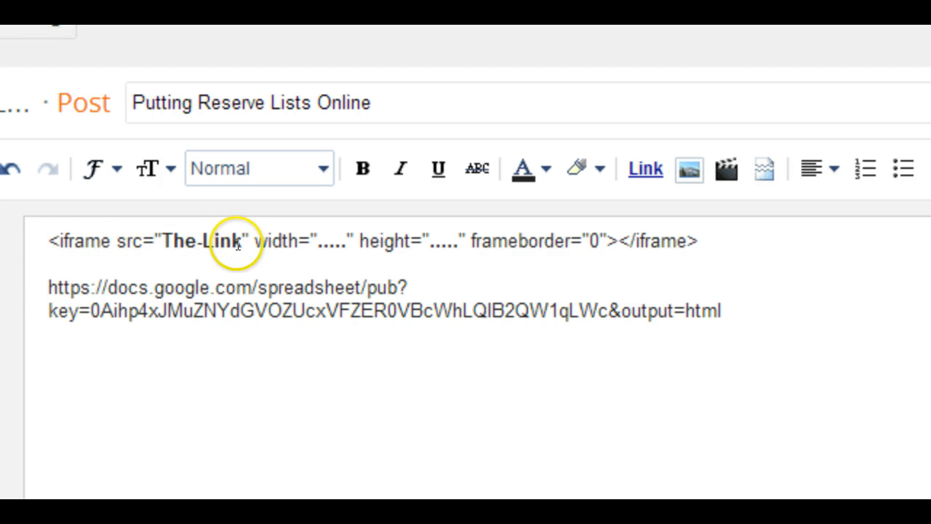
- Replace the The-Link placeholder in the iframe code's src attribute with the published spreadsheet link and remove its bold formatting
{"action": "left_click_drag", "start_coordinate": [241, 243], "coordinate": [163, 245]}
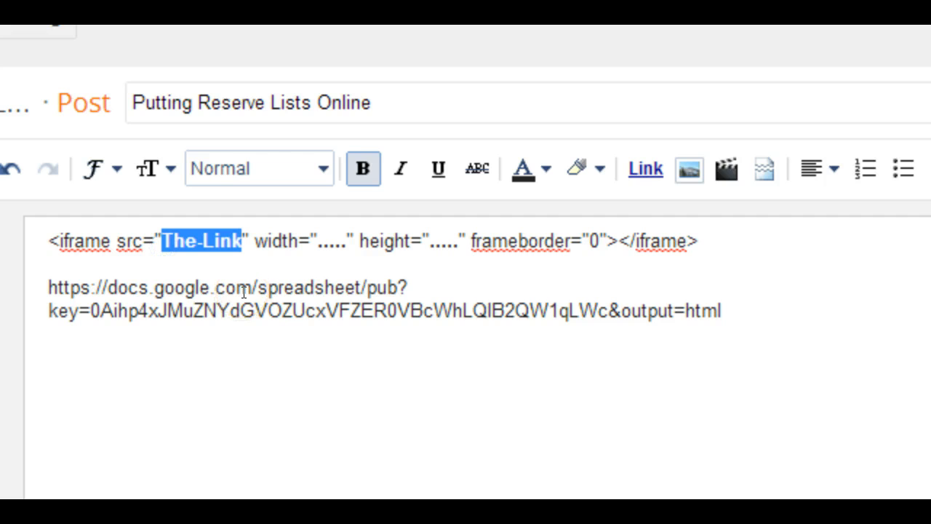
{"action": "key", "text": "ctrl+v"}
{"action": "left_click_drag", "start_coordinate": [330, 254], "coordinate": [330, 250]}
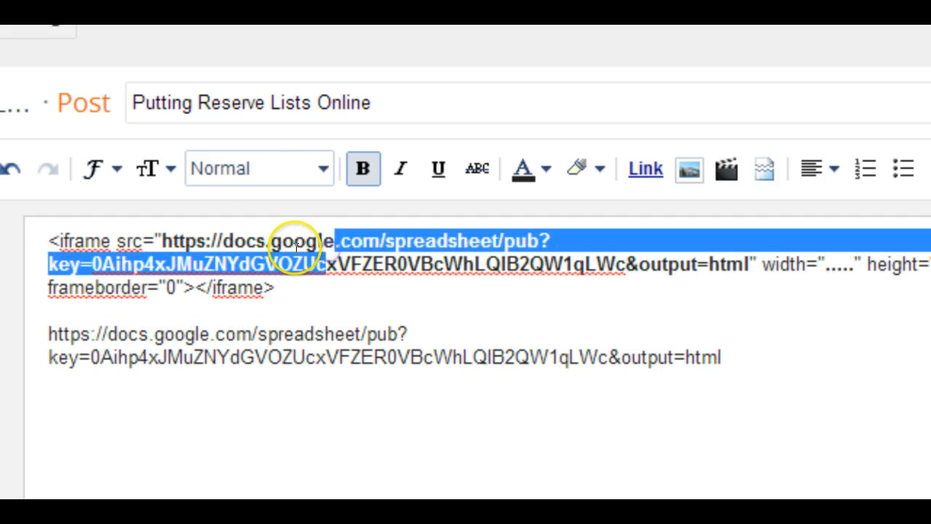
{"action": "left_click", "coordinate": [218, 236]}
{"action": "left_click_drag", "start_coordinate": [163, 240], "coordinate": [754, 253]}
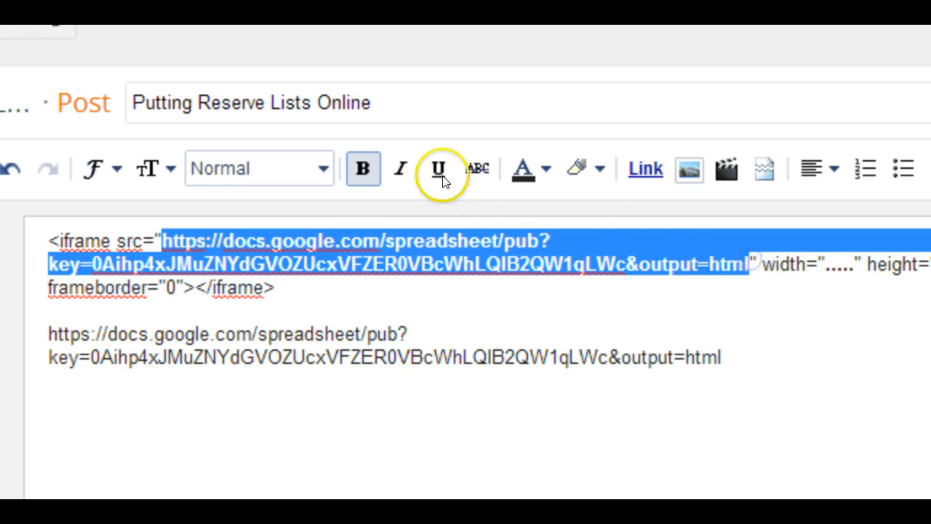
{"action": "left_click", "coordinate": [367, 169]}
{"action": "left_click", "coordinate": [816, 277]}
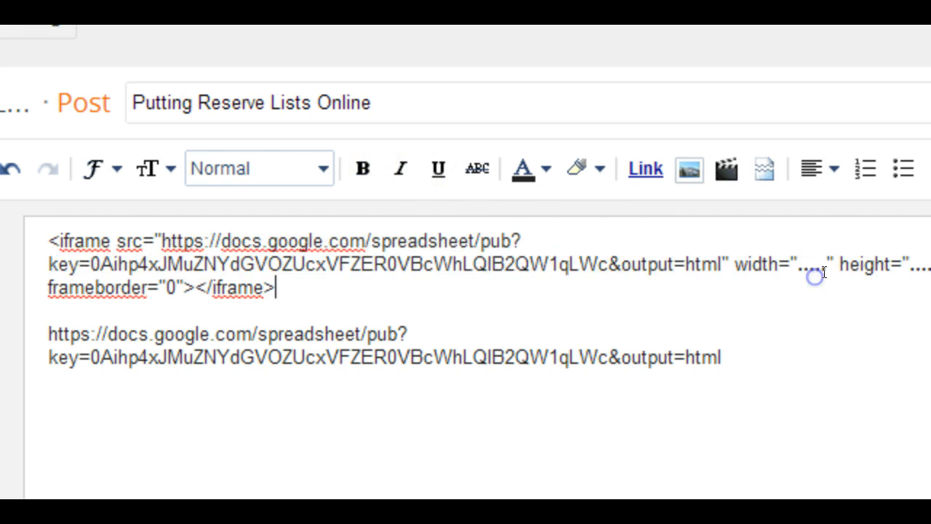
- Set the iframe code's width to 75% and its height to 90% in place of the dotted placeholders
{"action": "double_click", "coordinate": [803, 267]}
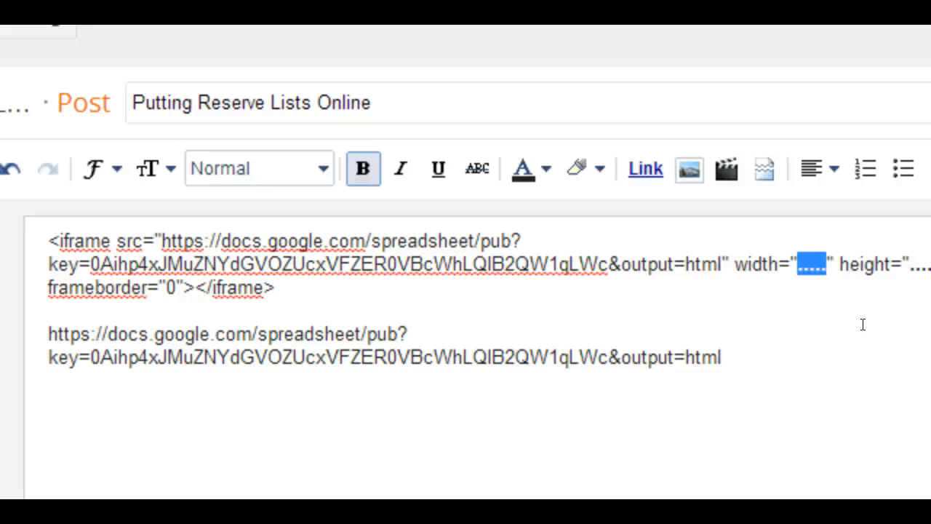
{"action": "type", "text": "7"}
{"action": "type", "text": "5"}
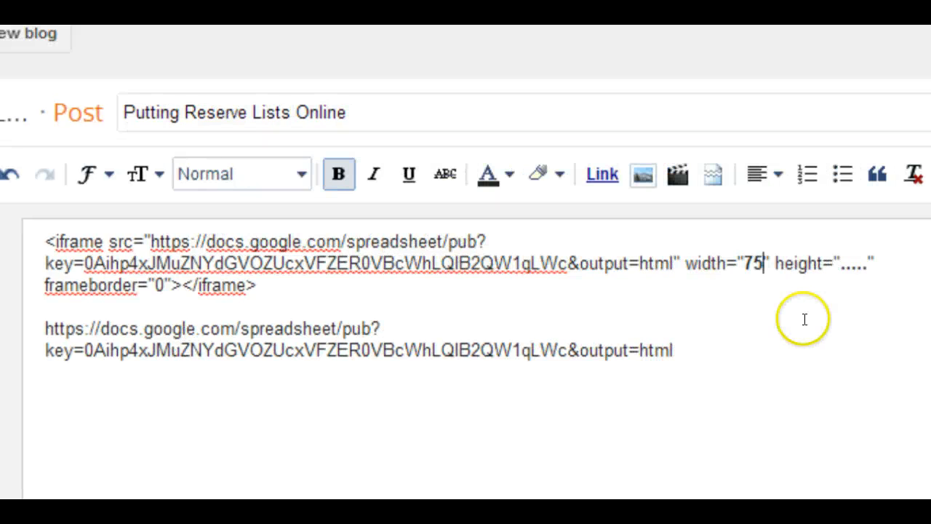
{"action": "type", "text": "%"}
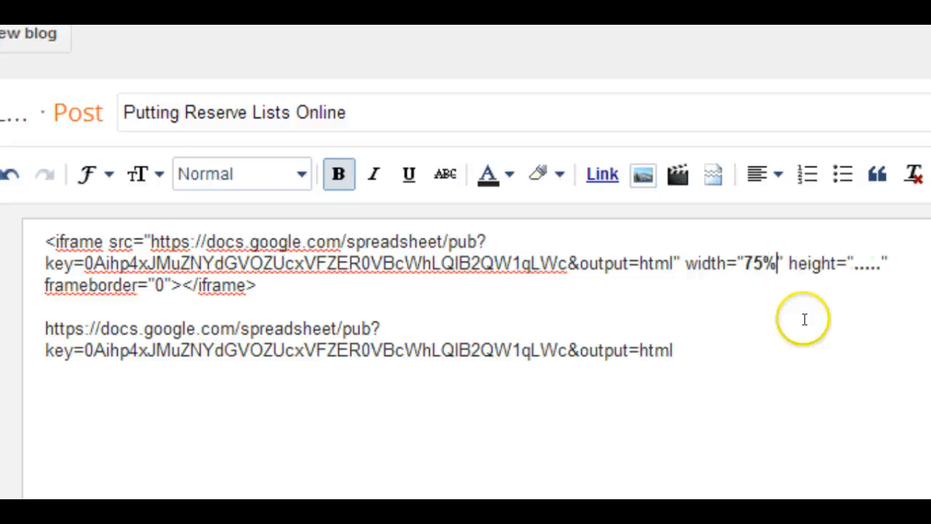
{"action": "left_click_drag", "start_coordinate": [879, 265], "coordinate": [851, 262]}
{"action": "left_click", "coordinate": [869, 267]}
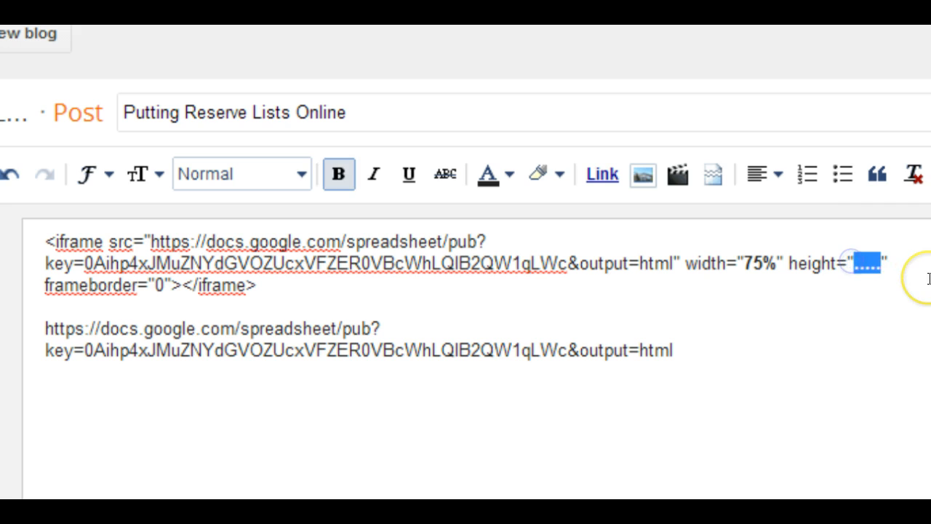
{"action": "type", "text": "90%"}
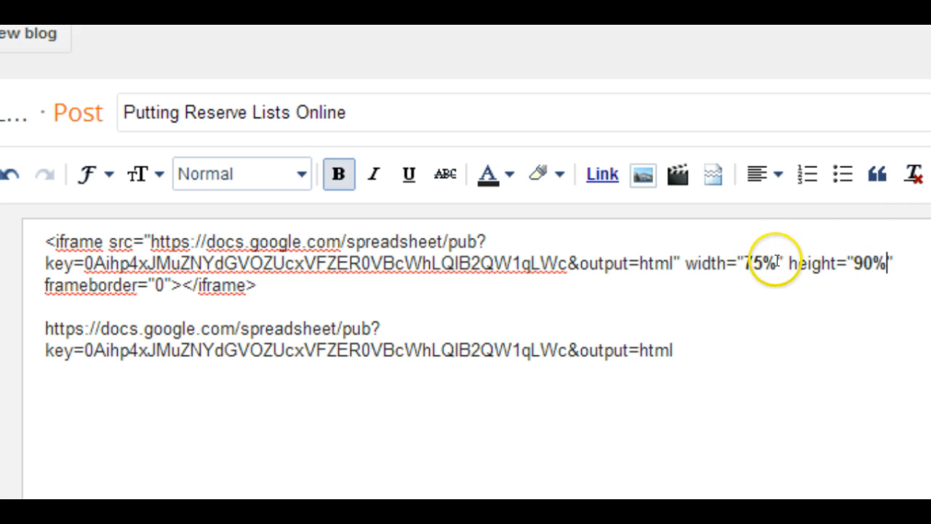
- Remove the bold formatting from the 75% width and 90% height values in the iframe code
{"action": "left_click_drag", "start_coordinate": [775, 264], "coordinate": [739, 263]}
{"action": "left_click", "coordinate": [338, 173]}
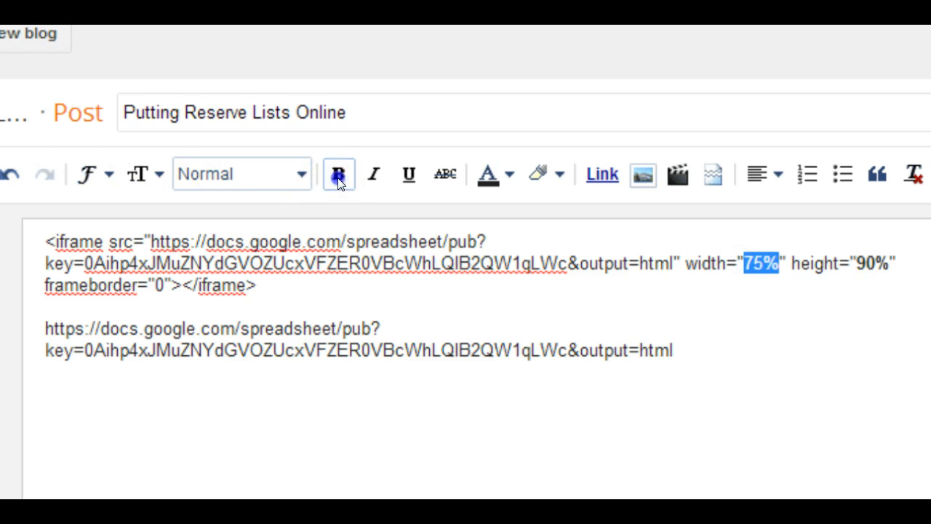
{"action": "left_click_drag", "start_coordinate": [888, 263], "coordinate": [866, 266]}
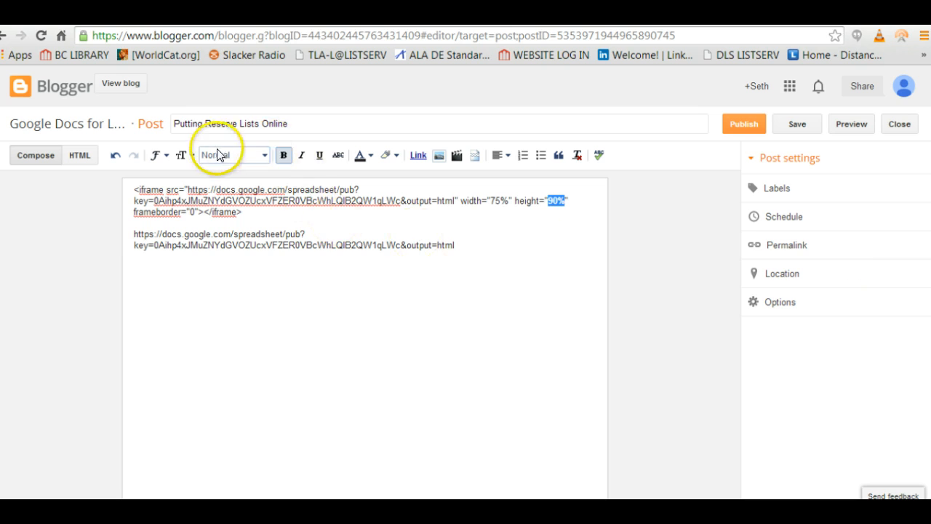
{"action": "left_click", "coordinate": [338, 175]}
{"action": "left_click", "coordinate": [415, 223]}
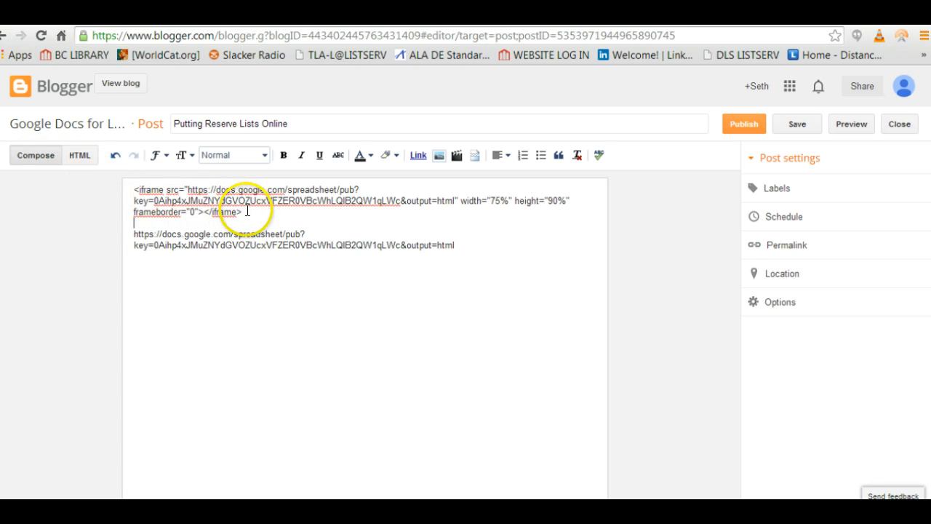
- Copy the complete iframe code, from its opening tag through its closing tag, without the separate link below it
{"action": "left_click_drag", "start_coordinate": [247, 210], "coordinate": [136, 189]}
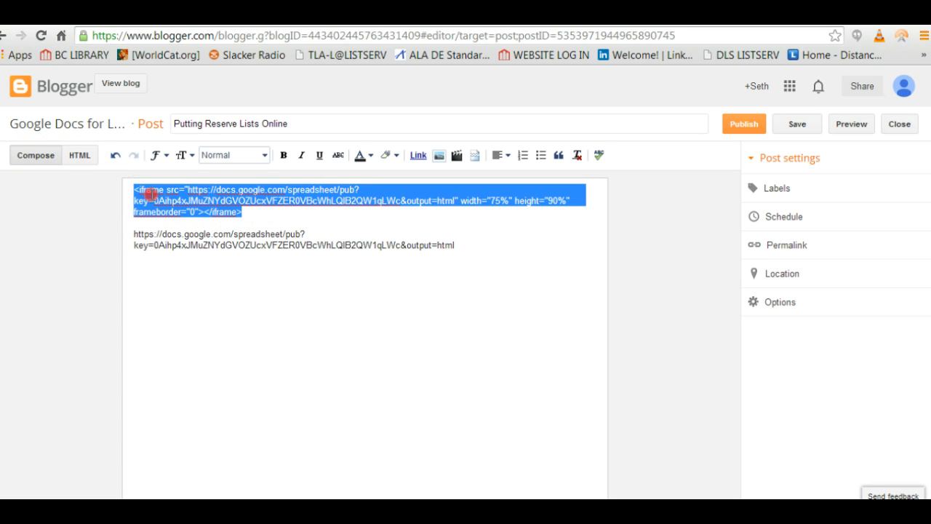
{"action": "right_click", "coordinate": [149, 194]}
{"action": "left_click", "coordinate": [211, 268]}
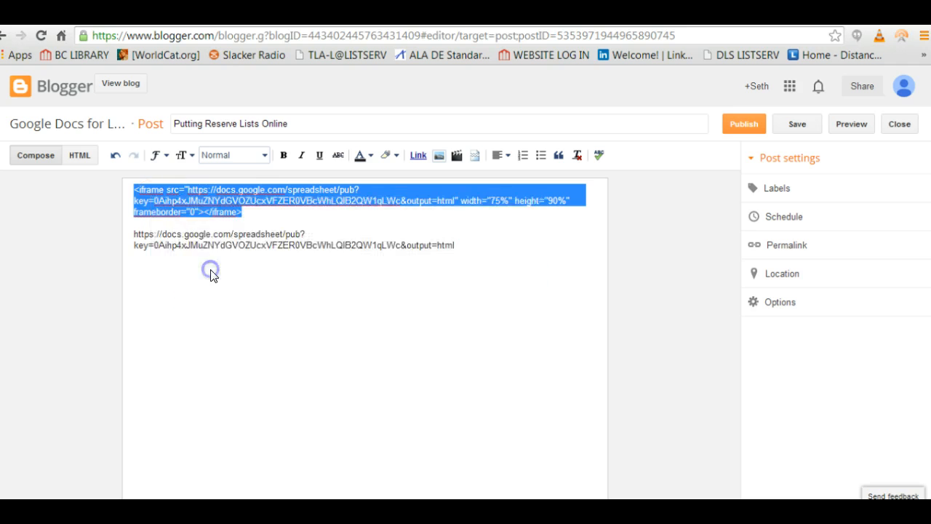
{"action": "left_click", "coordinate": [140, 192]}
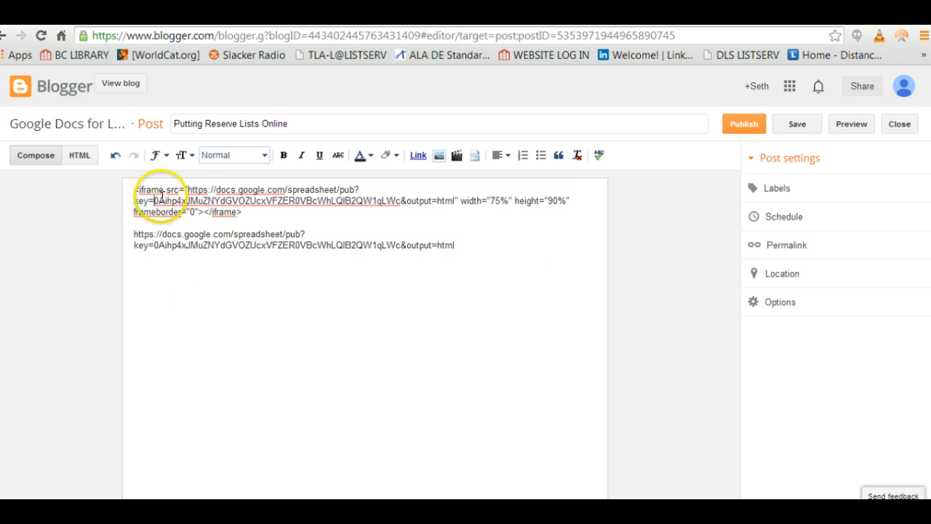
- Replace all of the post's HTML source with the copied iframe code and return to the Compose view
{"action": "left_click", "coordinate": [79, 156]}
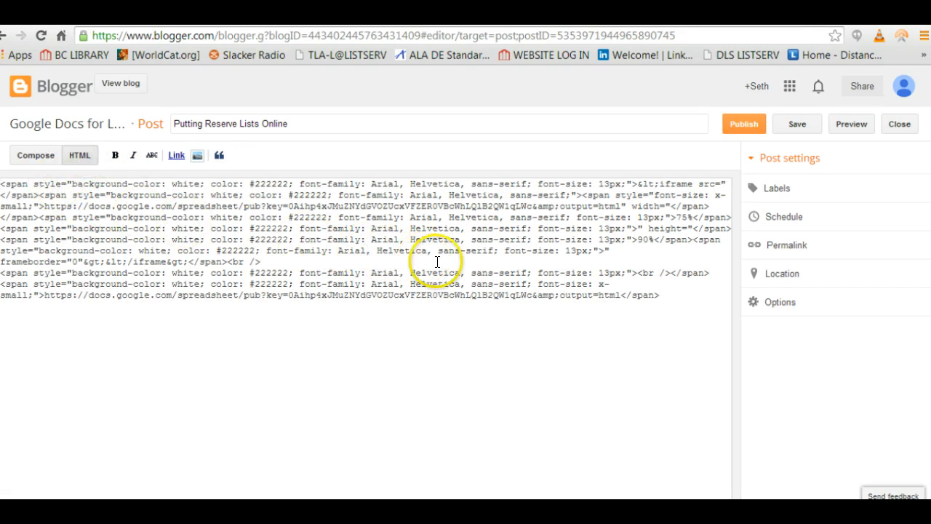
{"action": "left_click_drag", "start_coordinate": [657, 296], "coordinate": [2, 183]}
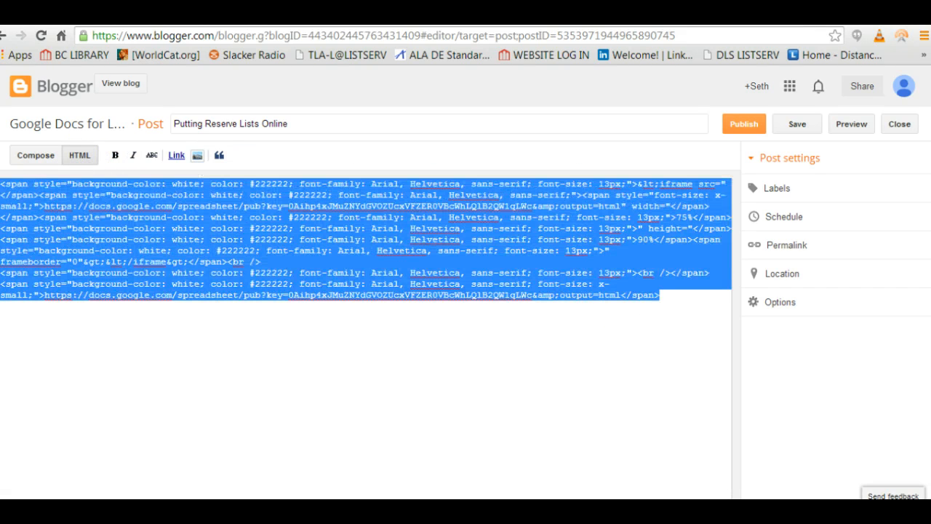
{"action": "key", "text": "BackSpace"}
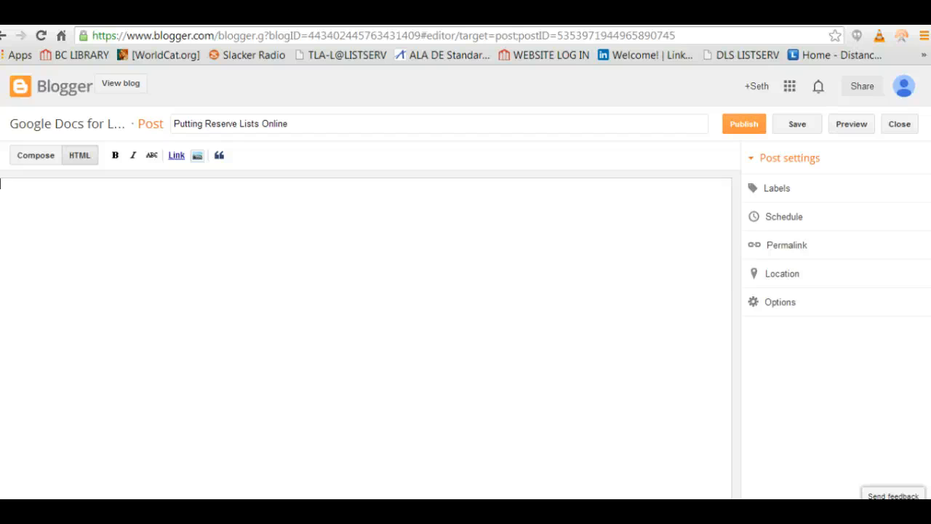
{"action": "key", "text": "ctrl+v"}
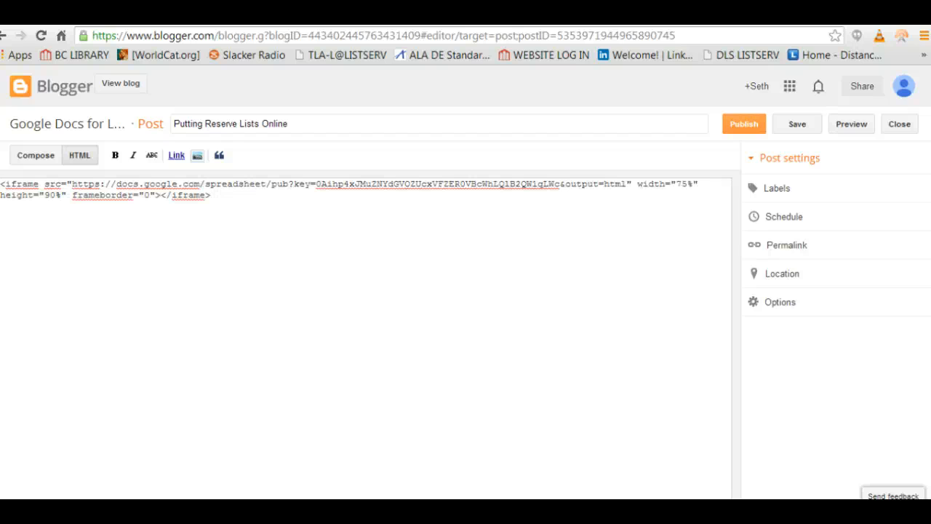
{"action": "left_click", "coordinate": [63, 216]}
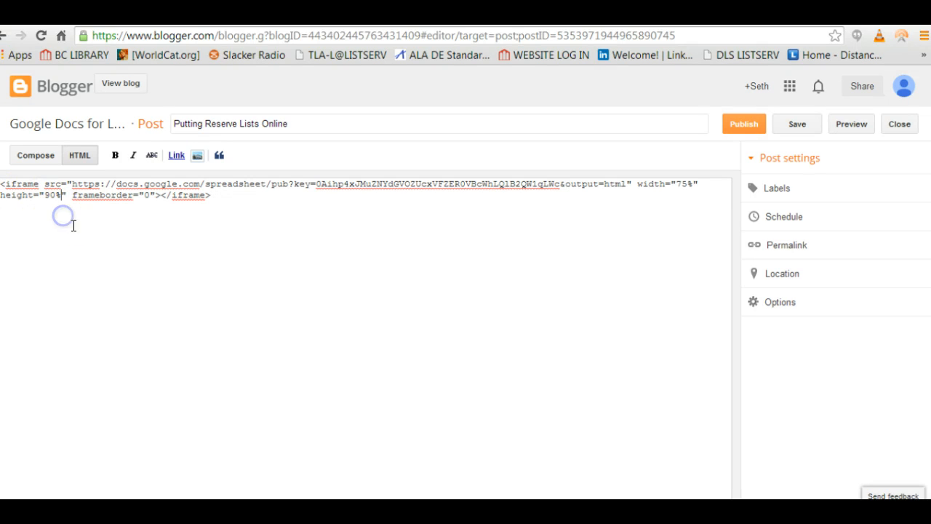
{"action": "left_click", "coordinate": [36, 156]}
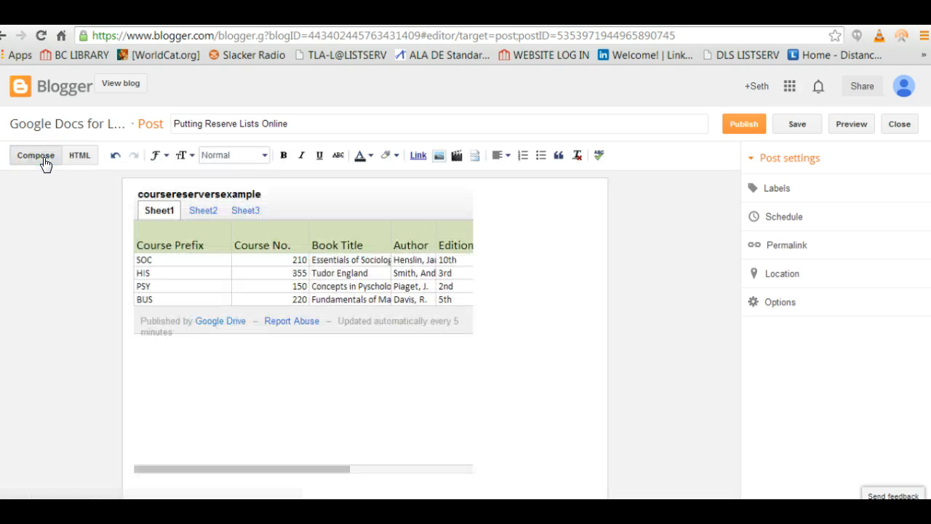